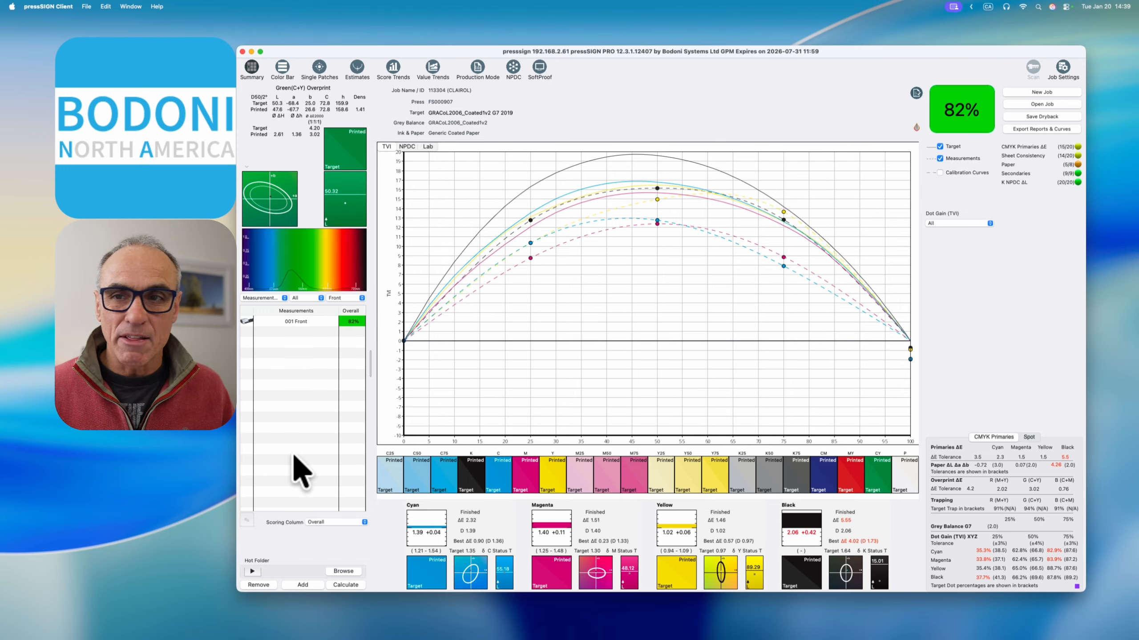
# Step: Select the 001 Front measurement and open the window for exporting its reports and curves
pyautogui.moveTo(301, 326)
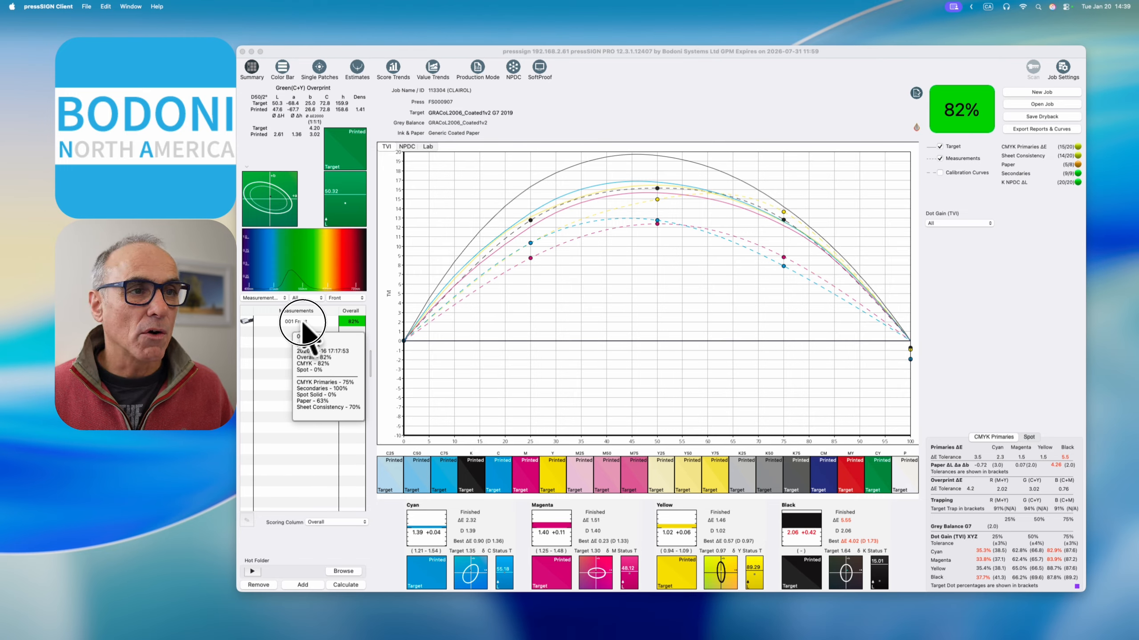
pyautogui.click(294, 323)
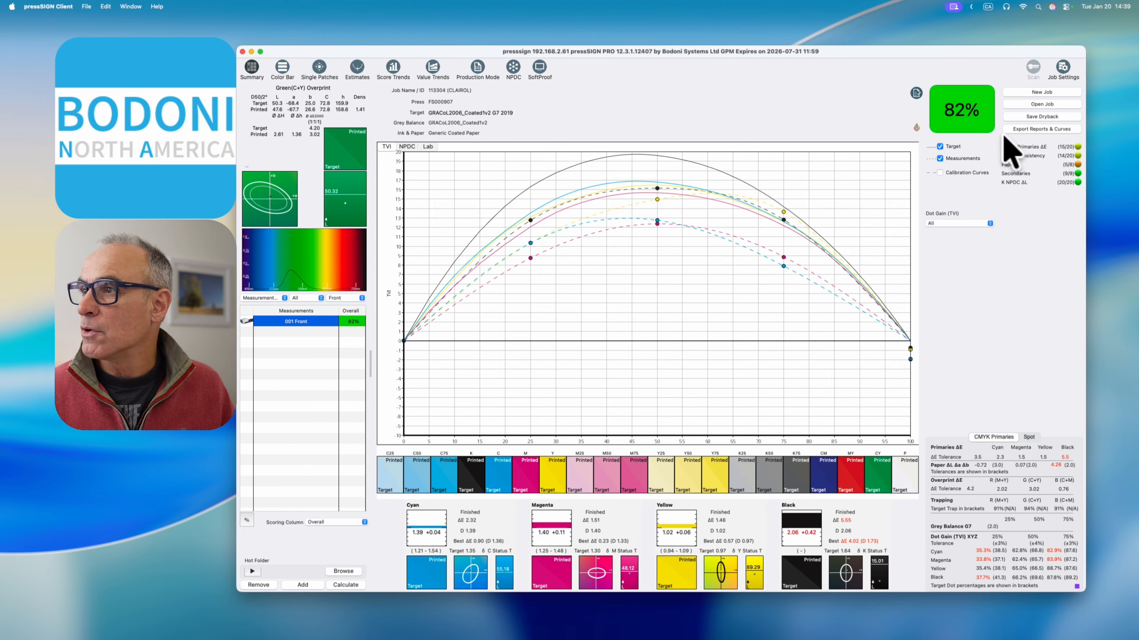
pyautogui.click(1051, 130)
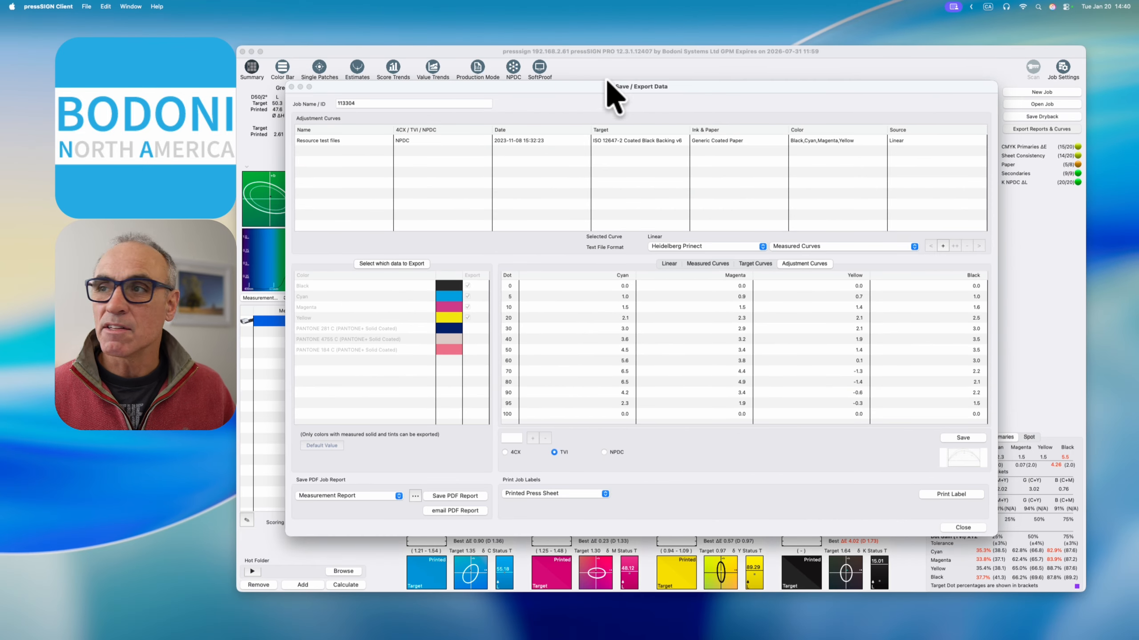
pyautogui.moveTo(690, 86)
pyautogui.mouseDown()
pyautogui.moveTo(705, 102)
pyautogui.moveTo(709, 93)
pyautogui.mouseUp()
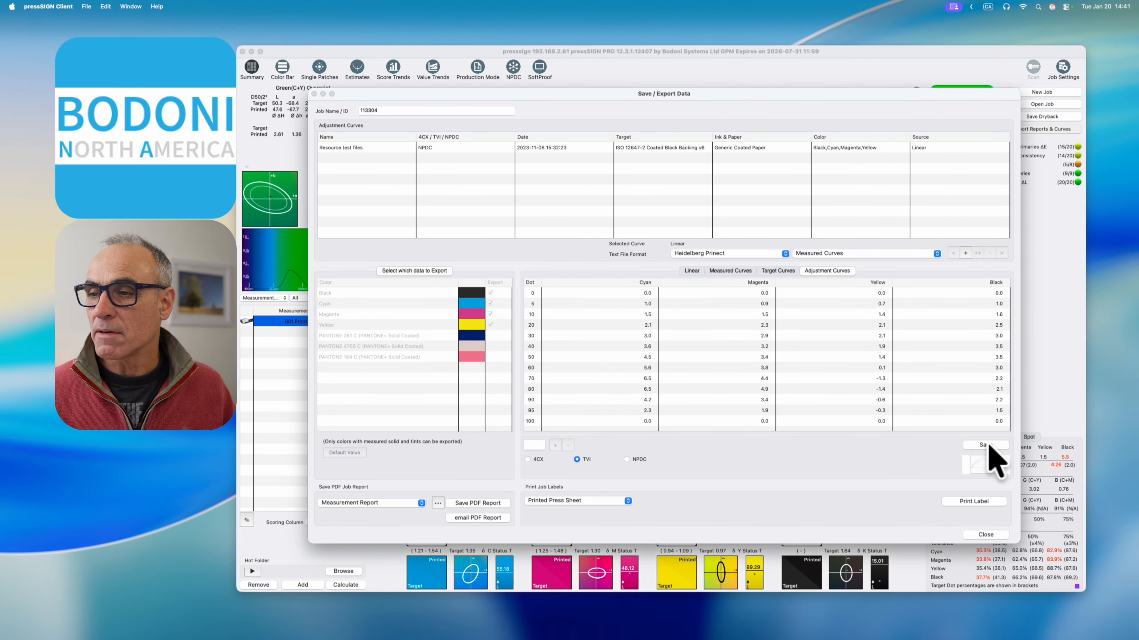
# Step: Save the calculated TVI adjustment curves as a new curve set named aaa123, then clear the selection
pyautogui.click(989, 445)
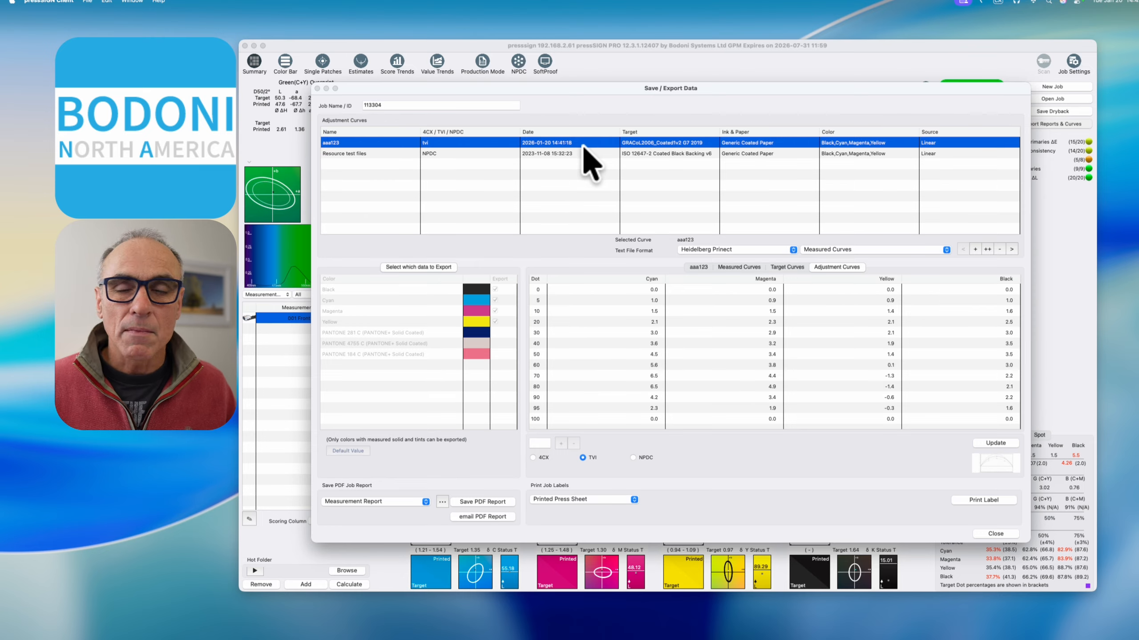
pyautogui.click(601, 192)
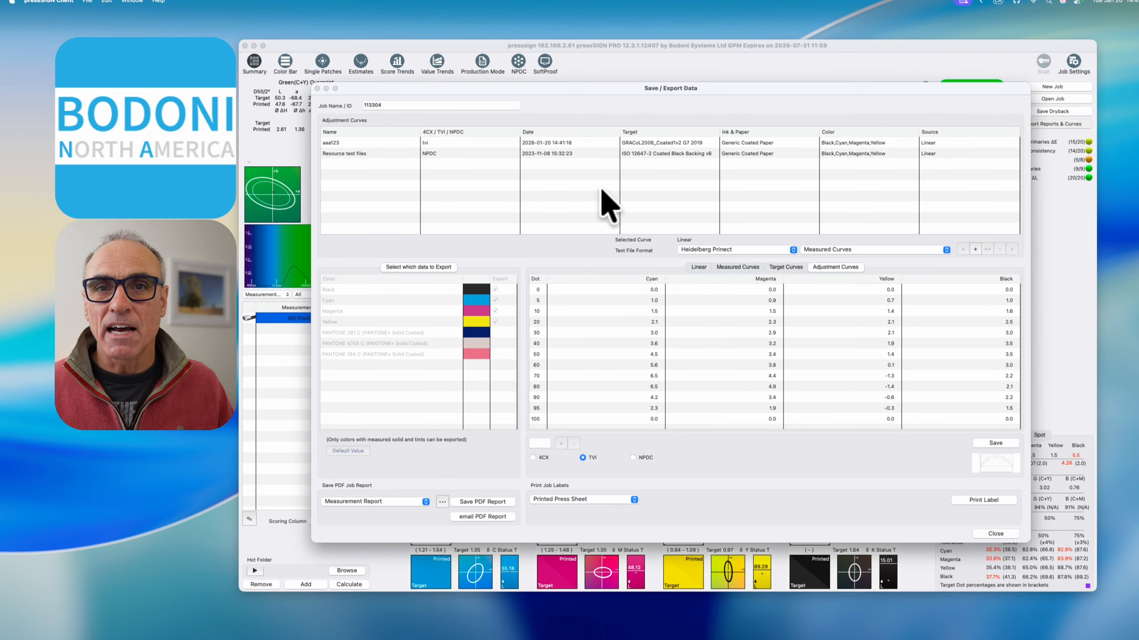
# Step: Examine the Resource test files curve set, then deselect it and inspect the adjustment values up to 100% dot
pyautogui.click(450, 154)
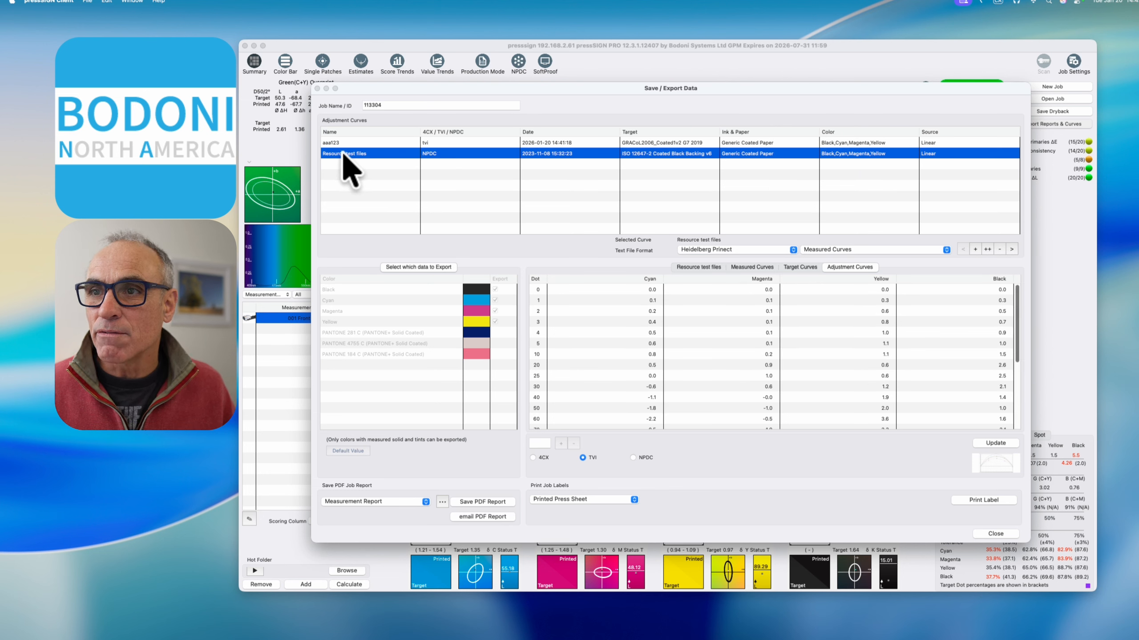
pyautogui.click(467, 167)
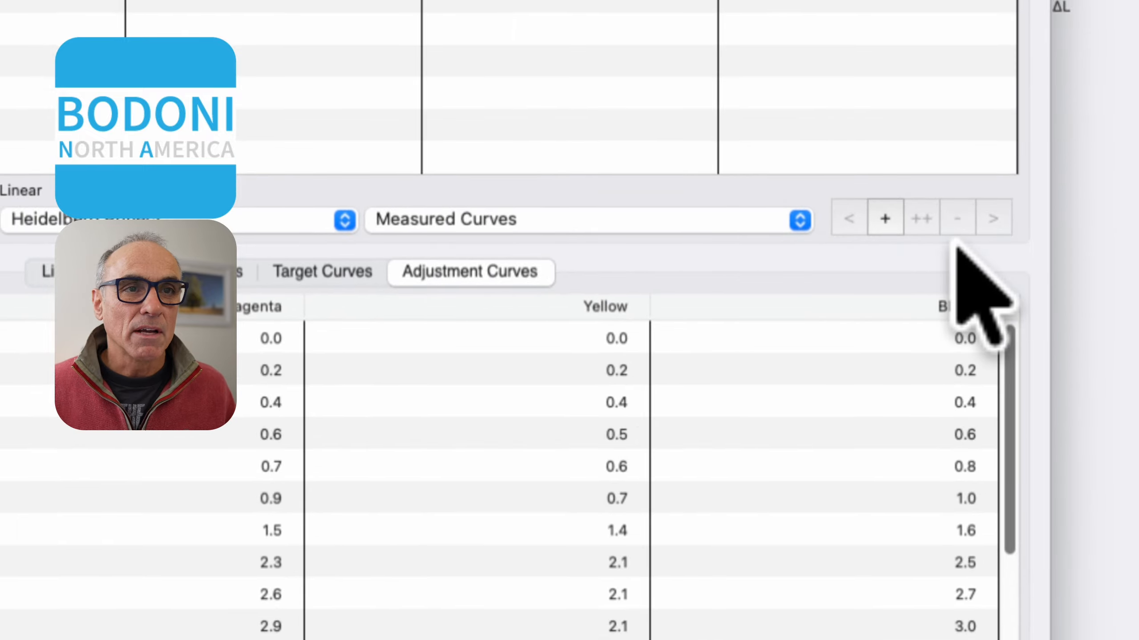
pyautogui.scroll(-10, 736, 292)
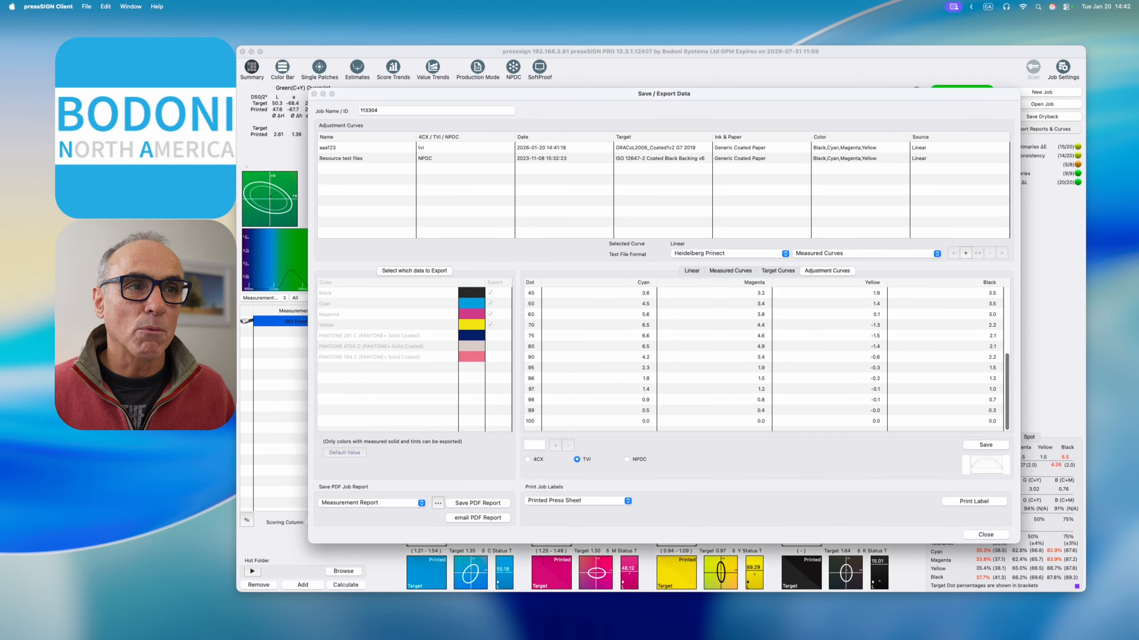
# Step: Create an updated copy of the Resource test files curve set with Copy+Update
pyautogui.click(454, 158)
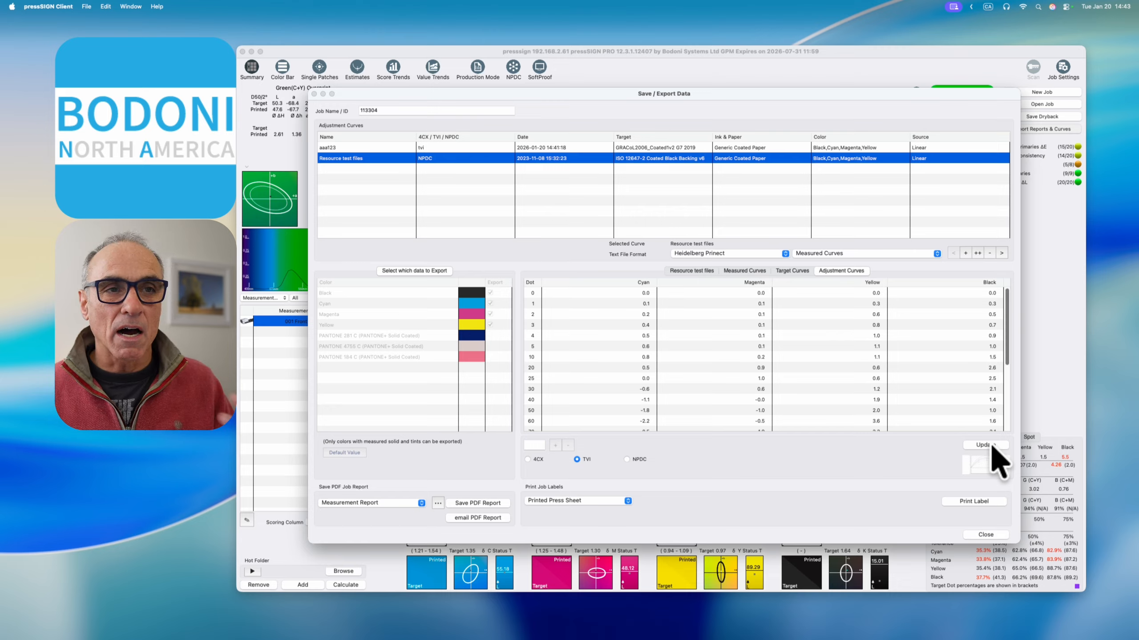
pyautogui.click(965, 253)
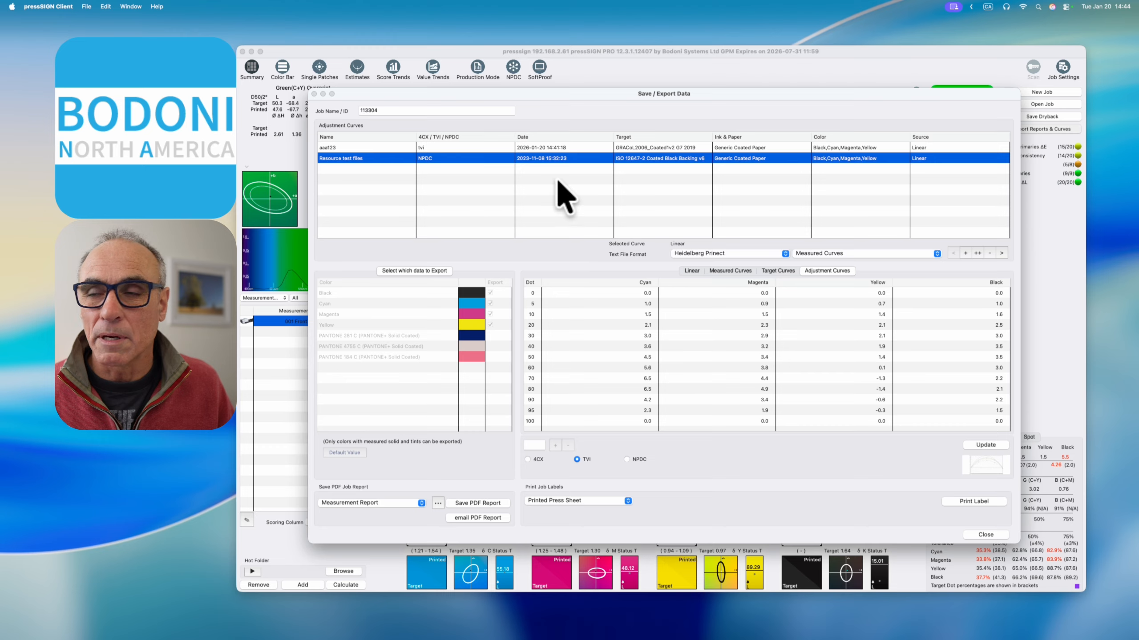
pyautogui.click(978, 254)
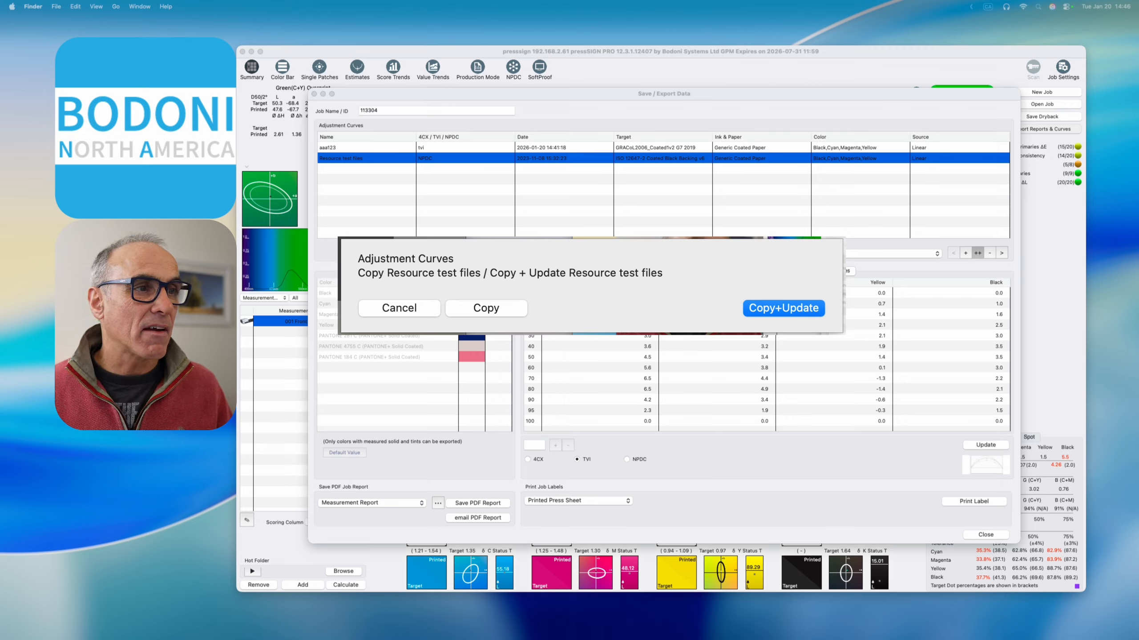
pyautogui.press('super+Tab')
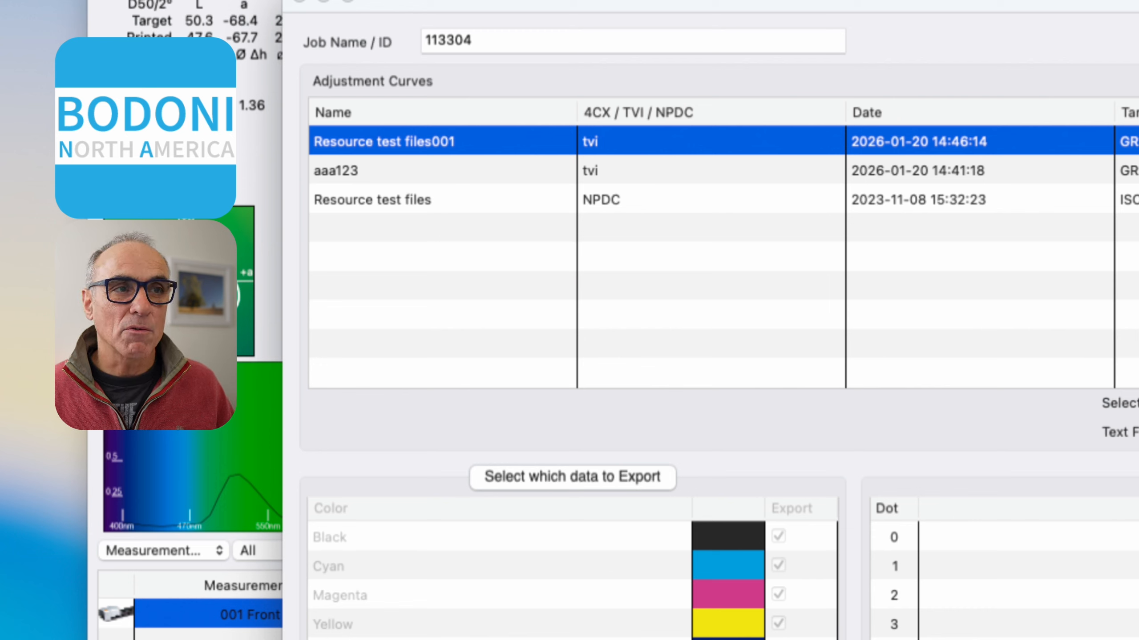
# Step: Open the original Resource test files name for editing, leave it as is, and select the updated copy
pyautogui.doubleClick(373, 199)
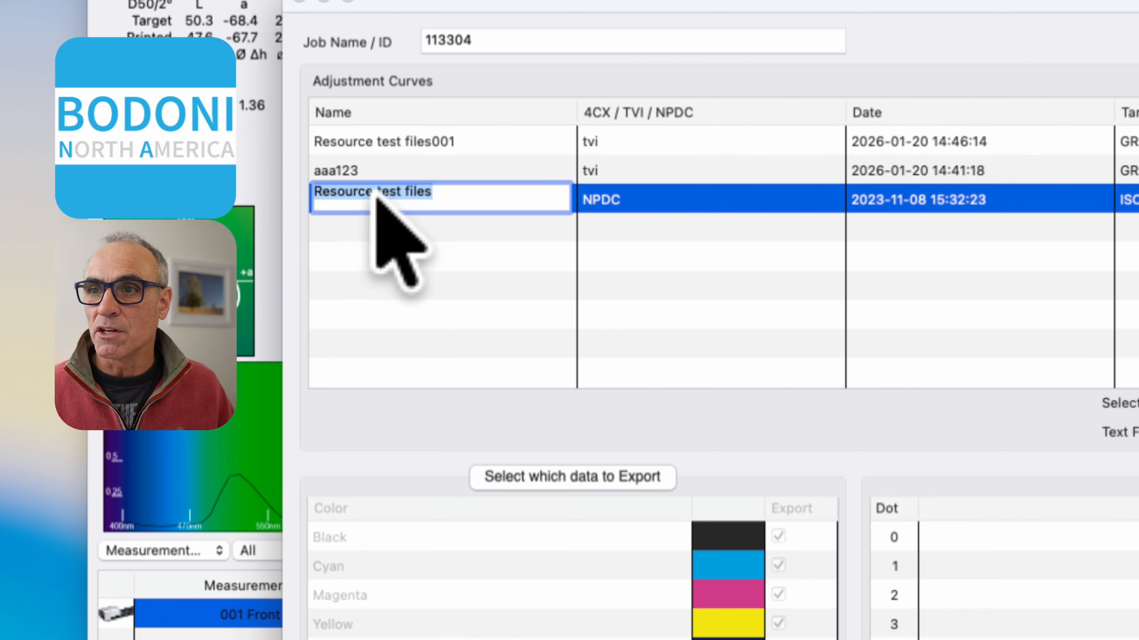
pyautogui.click(785, 200)
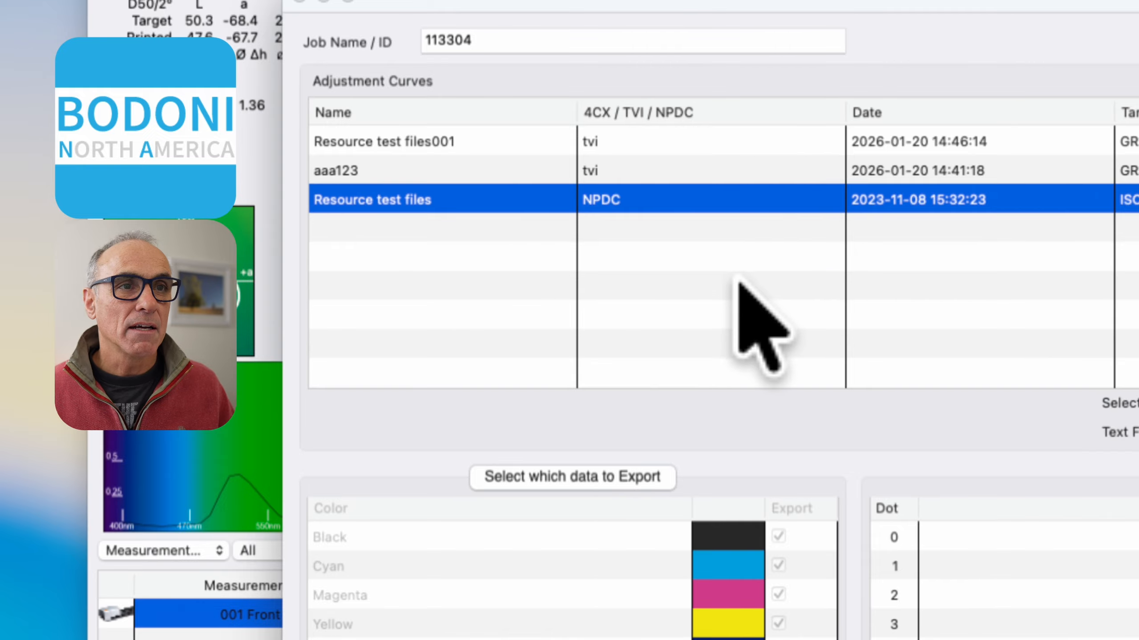
pyautogui.click(722, 131)
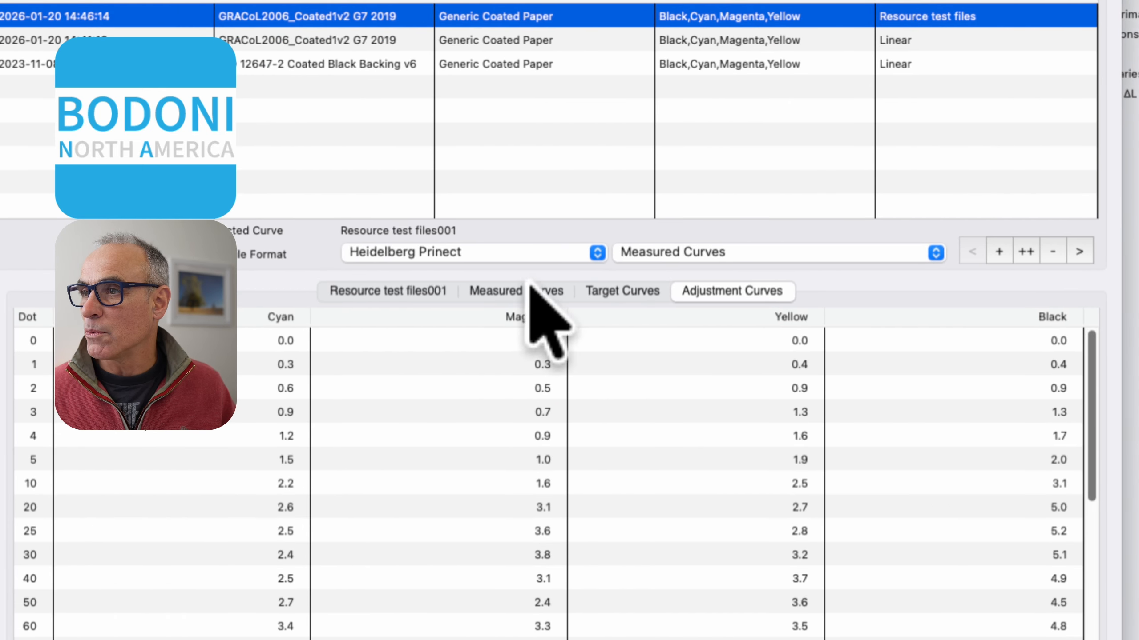
# Step: Set the text file format to Esko PressSync and start exporting the copied curve set
pyautogui.click(598, 253)
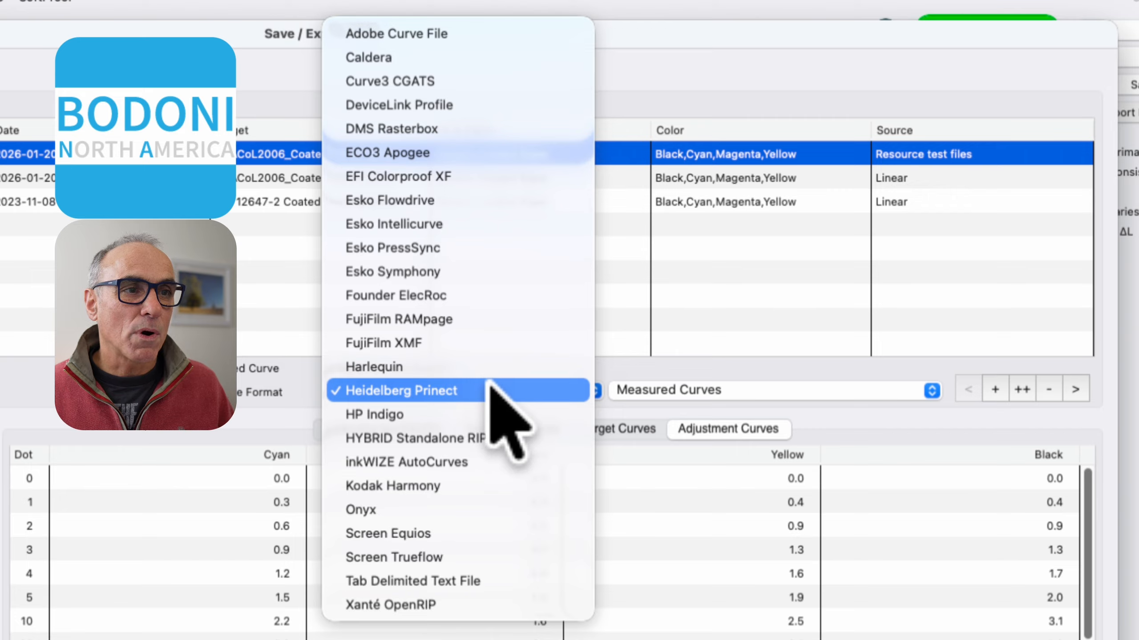
pyautogui.click(474, 243)
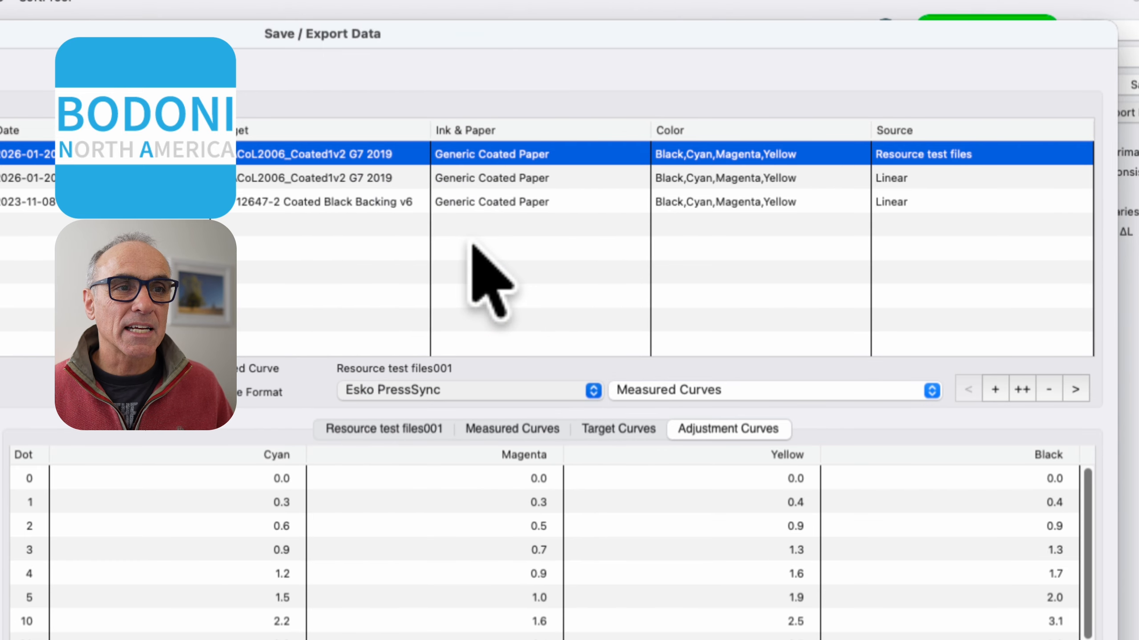
pyautogui.click(1078, 389)
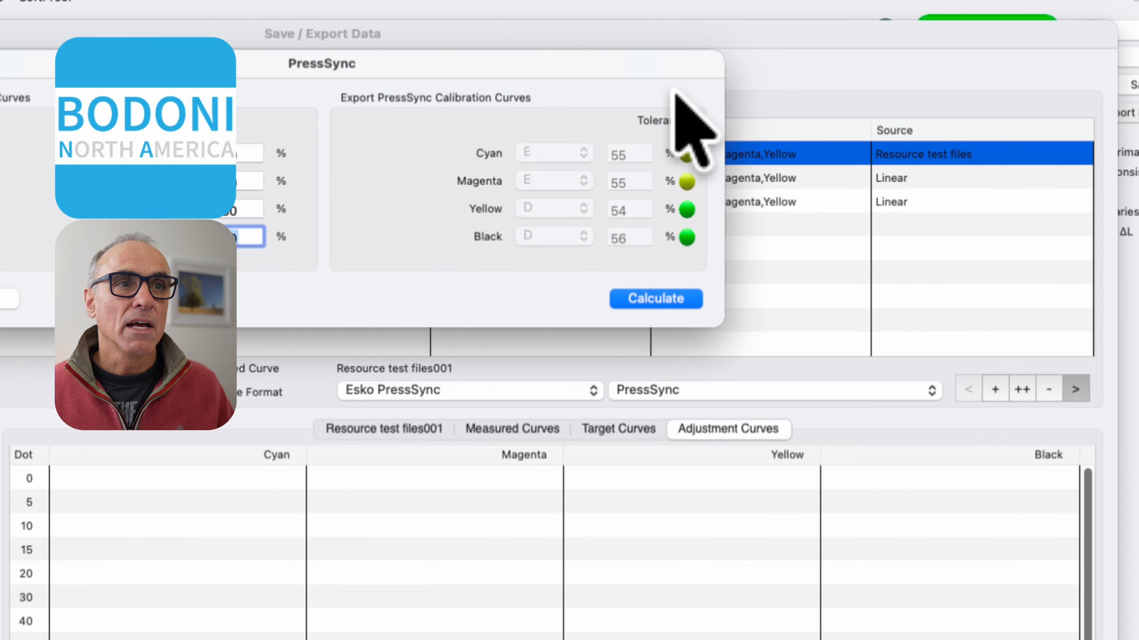
# Step: Review the PressSync current curve choices for Cyan, then close the PressSync settings without calculating
pyautogui.moveTo(462, 73); pyautogui.dragTo(804, 223)
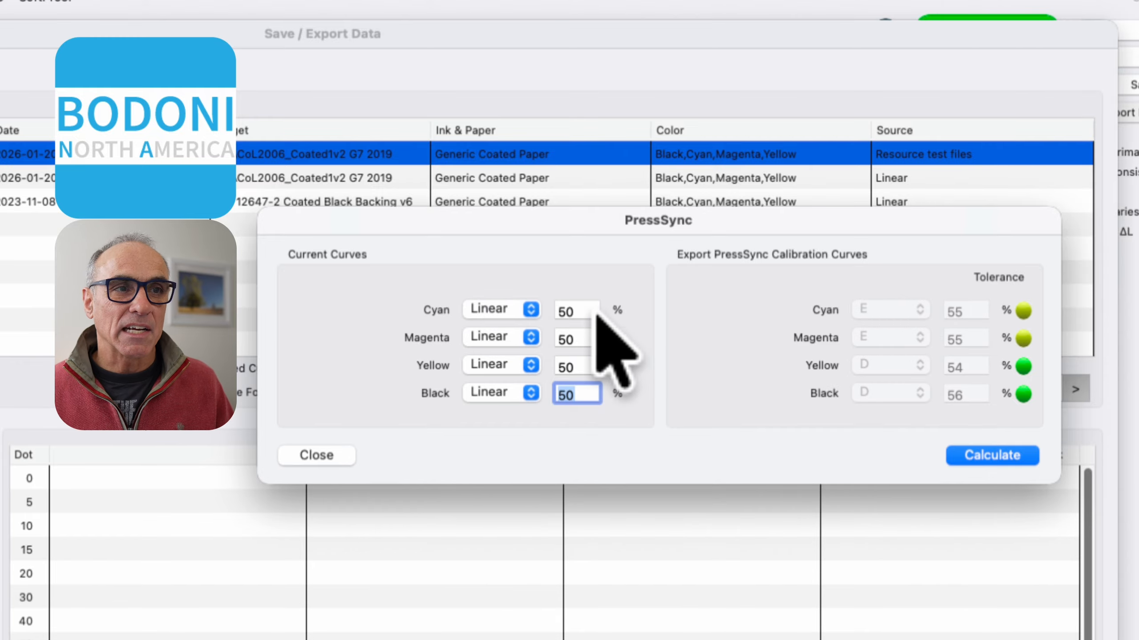
pyautogui.click(533, 309)
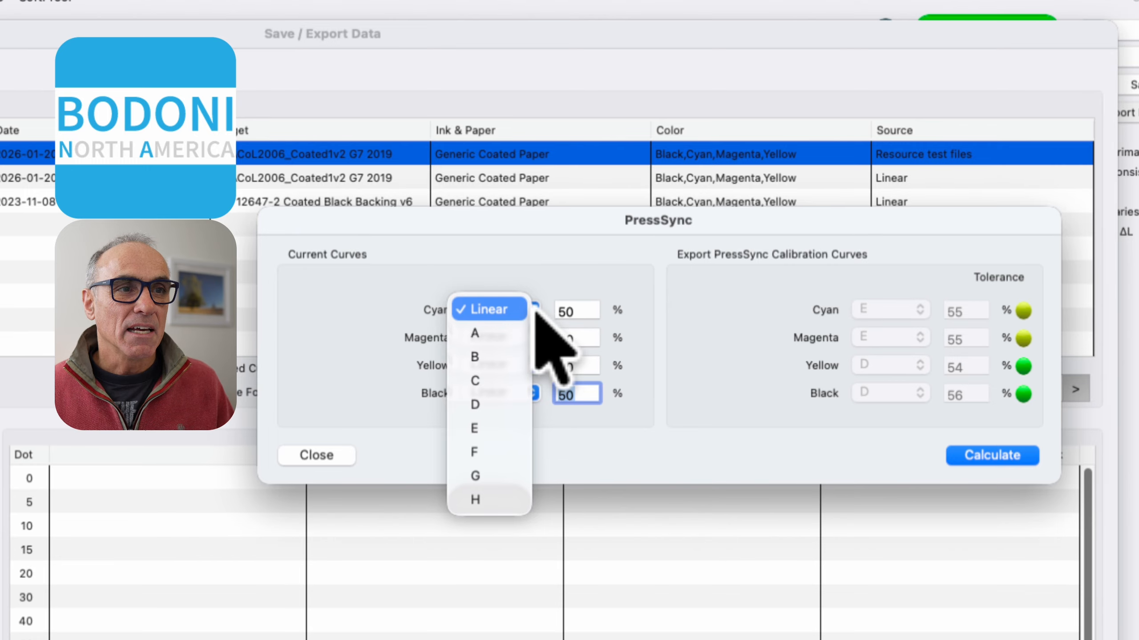
pyautogui.click(613, 273)
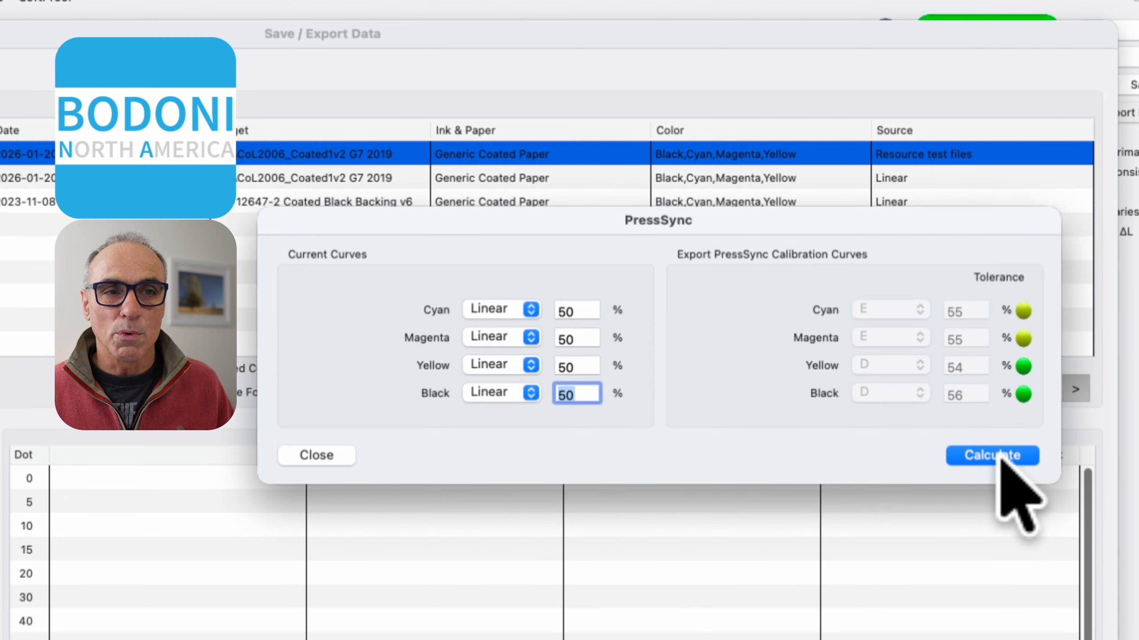
pyautogui.click(310, 455)
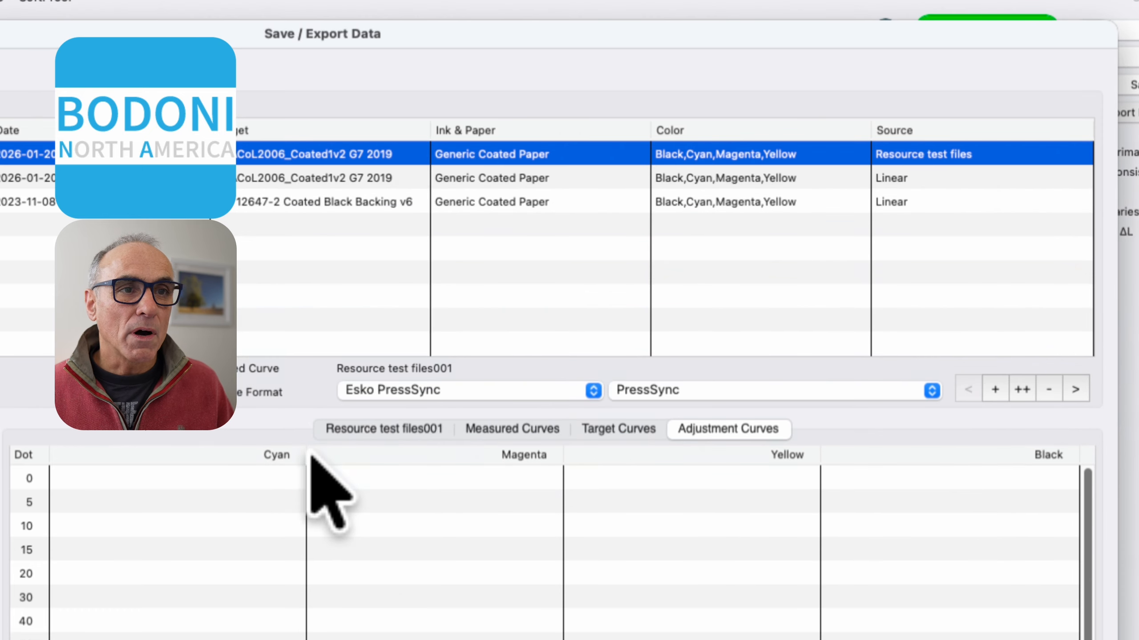
# Step: Set the text file format back to Heidelberg Prinect and review which curve types can be exported
pyautogui.click(516, 390)
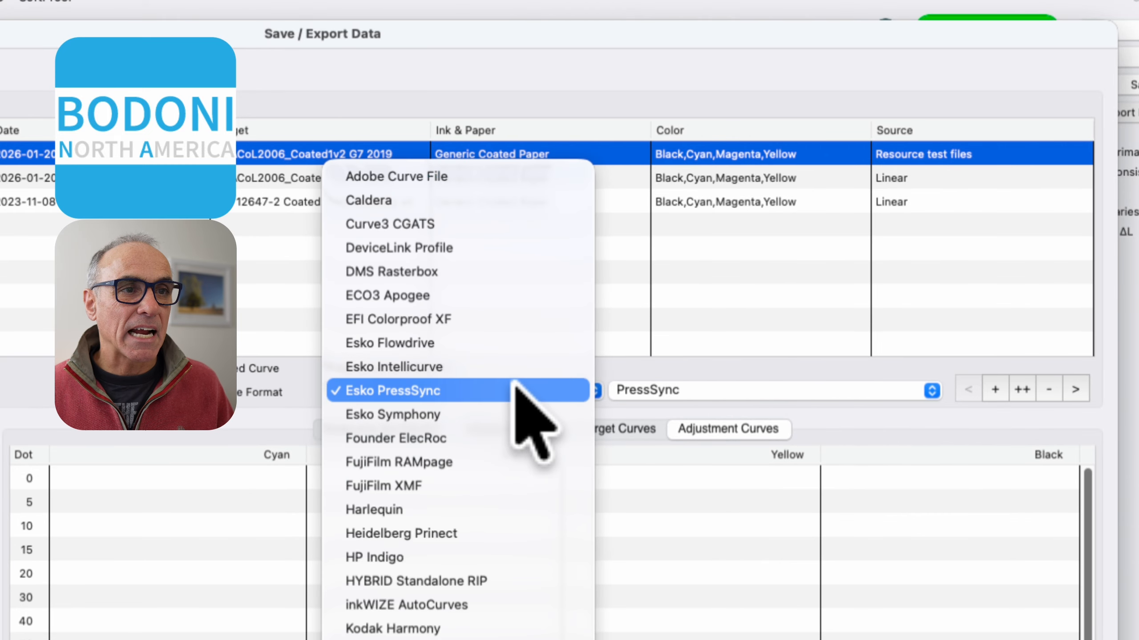
pyautogui.click(464, 534)
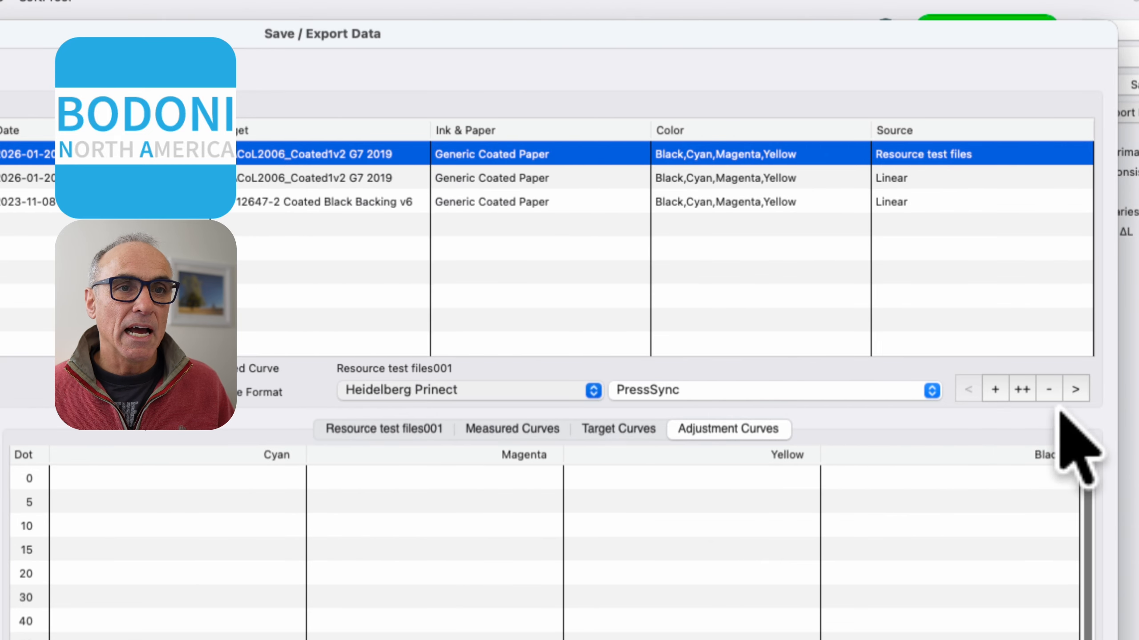
pyautogui.click(1075, 389)
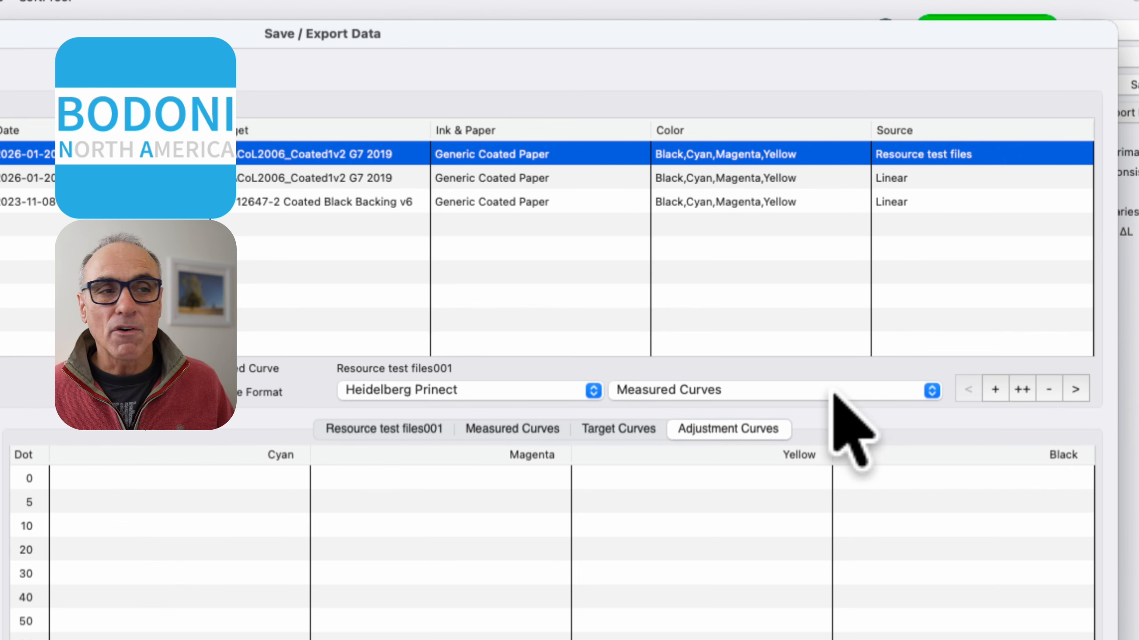
pyautogui.click(843, 399)
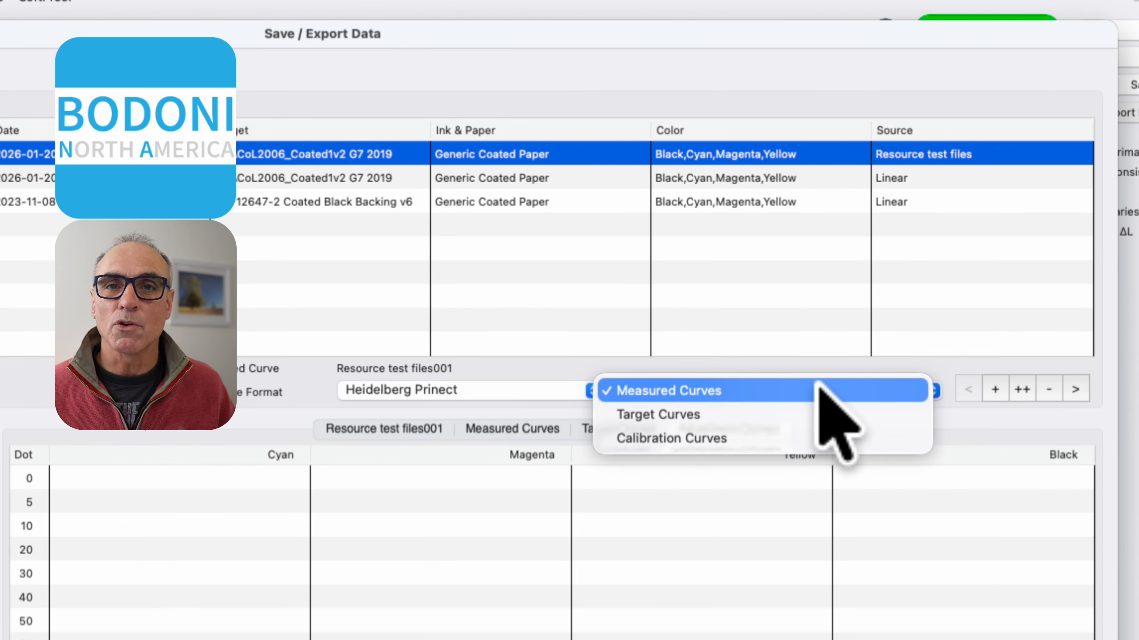
pyautogui.click(297, 380)
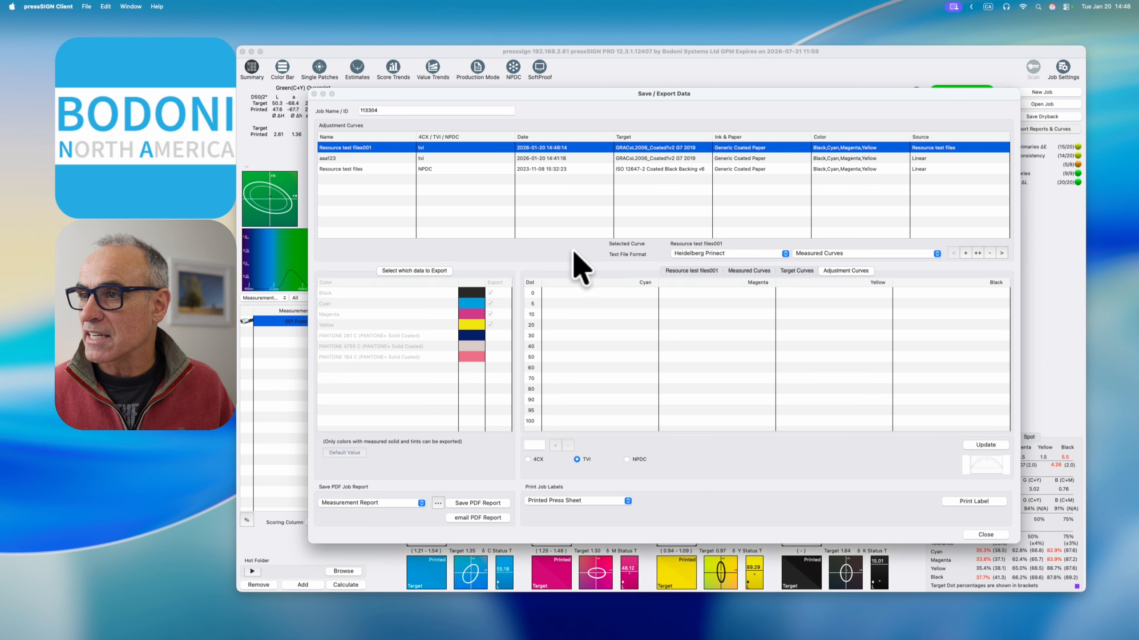
# Step: Select the original Resource test files curve set, view its own curve values, and open its name for editing without changing it
pyautogui.click(393, 170)
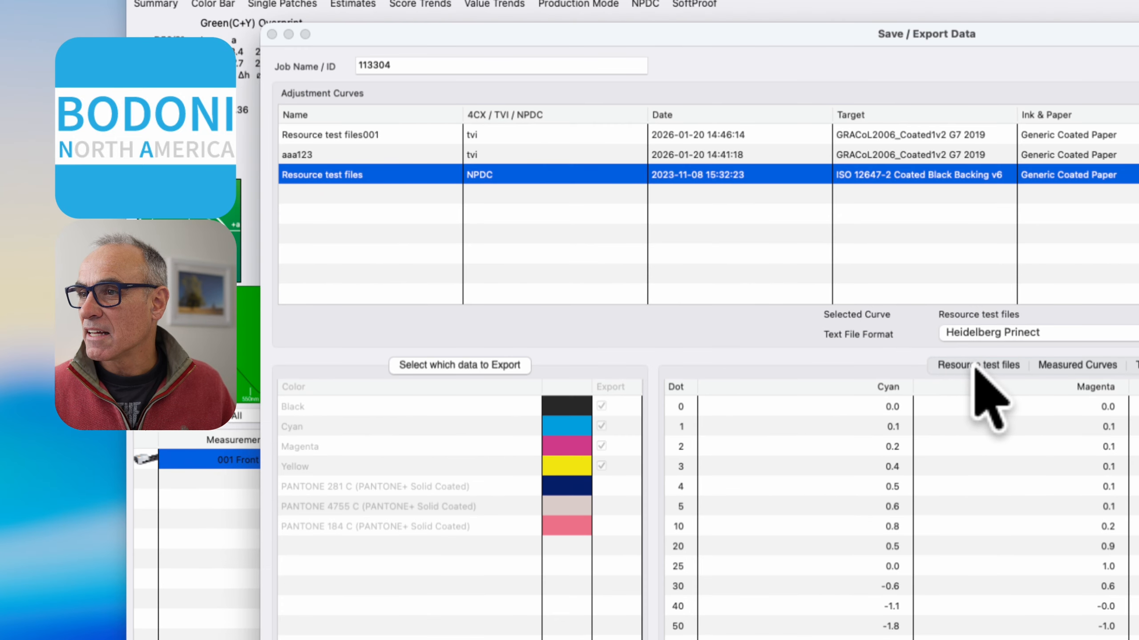
pyautogui.click(544, 222)
pyautogui.doubleClick(341, 176)
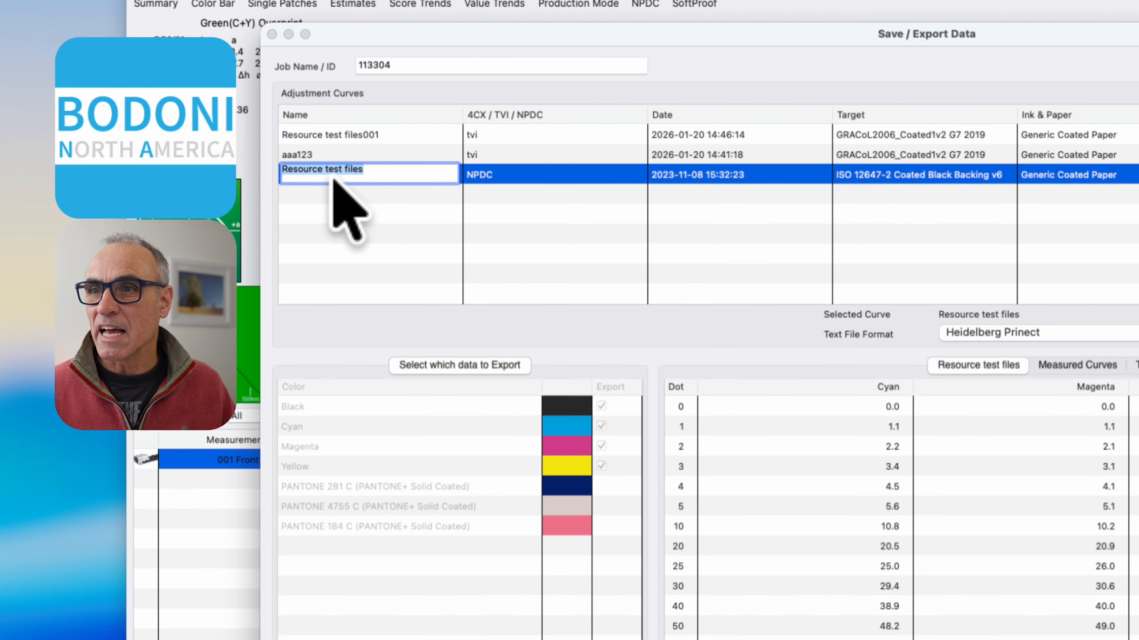
pyautogui.click(399, 209)
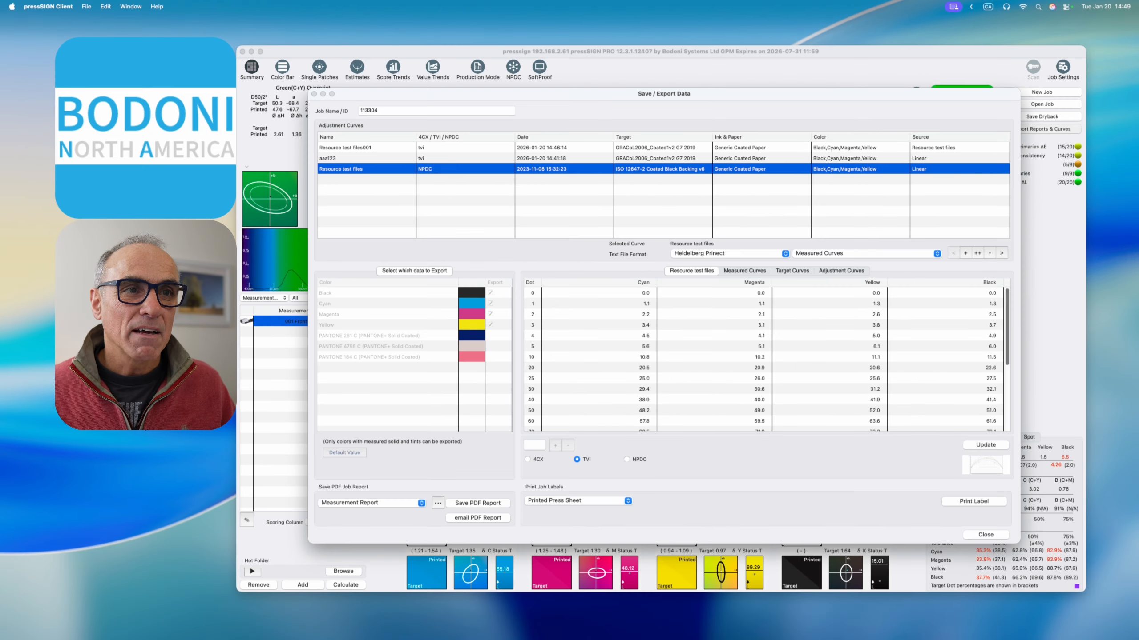
# Step: View the measured, target and adjustment curve values for the Resource test files curve set
pyautogui.click(753, 271)
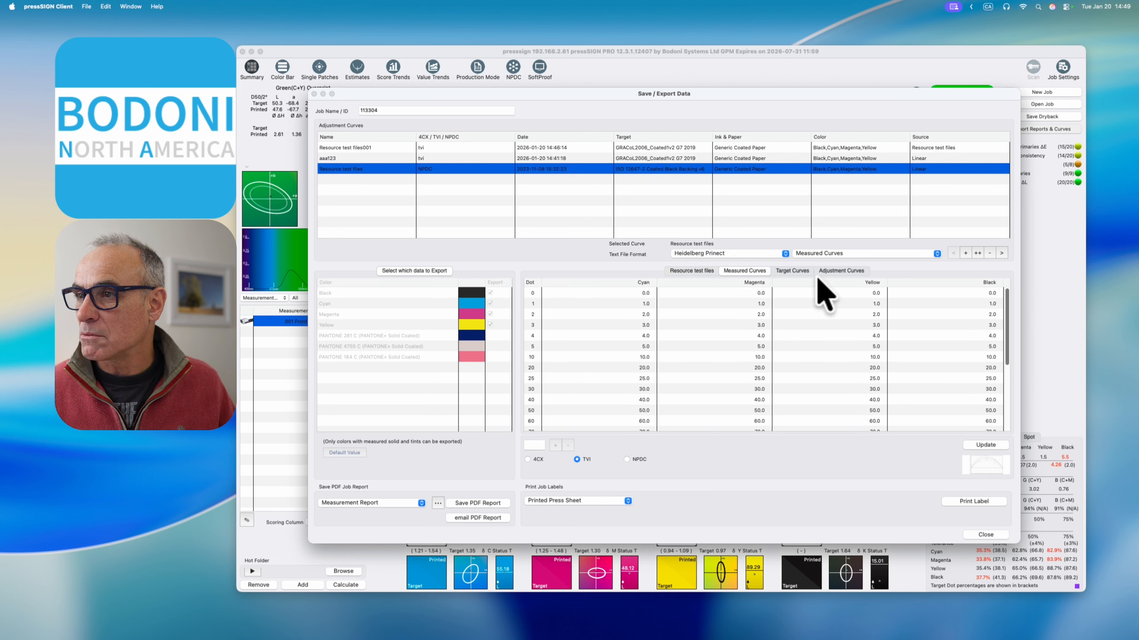
pyautogui.click(803, 271)
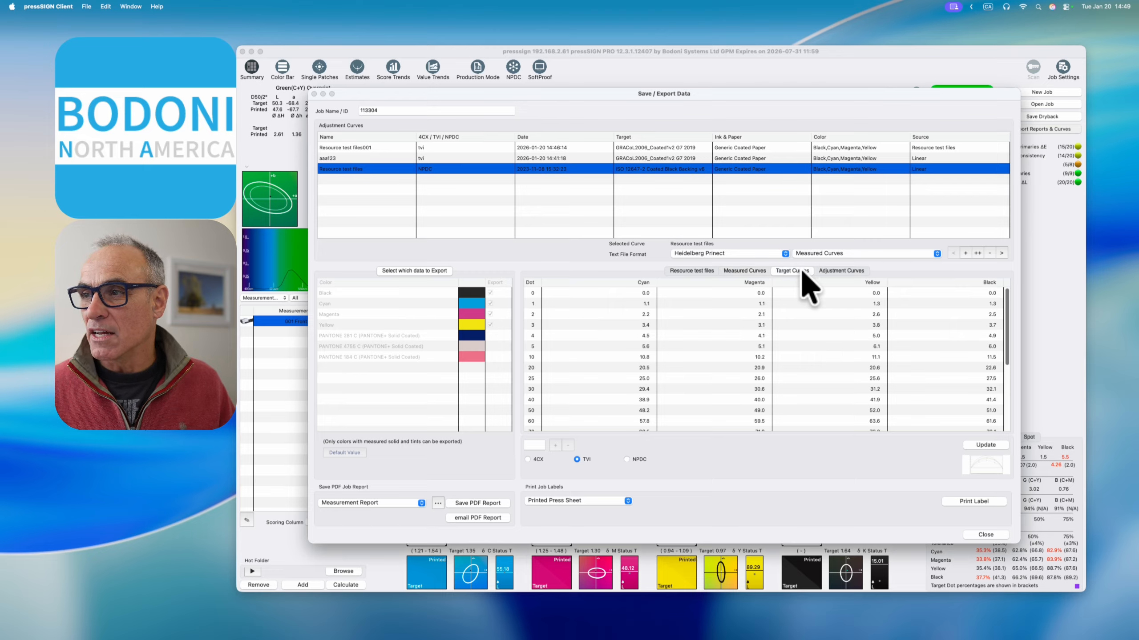
pyautogui.click(851, 273)
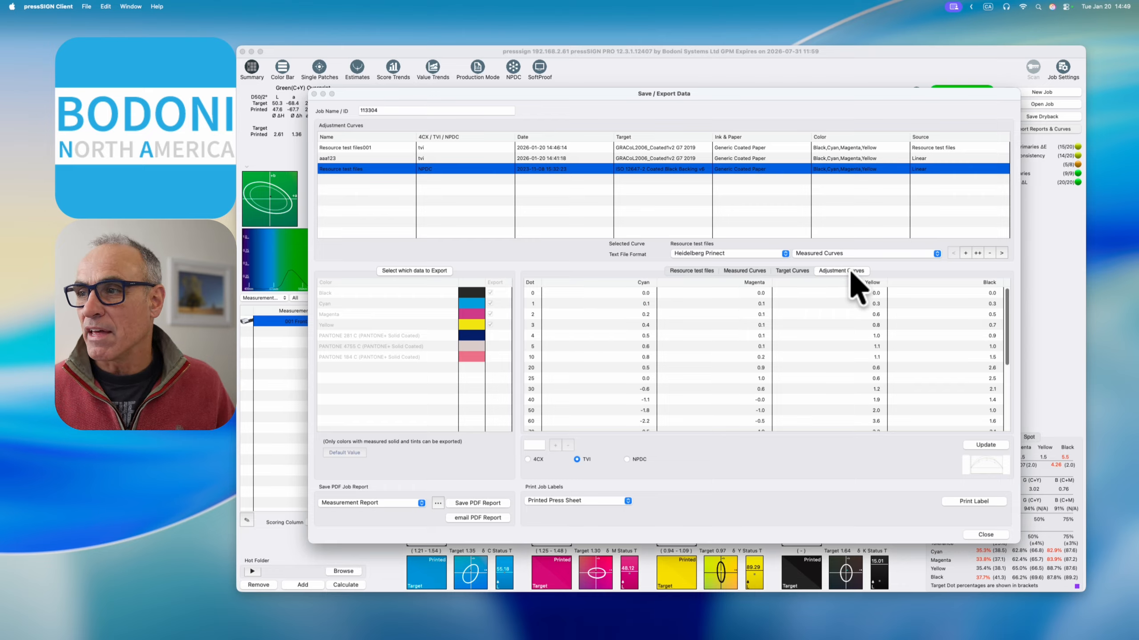
# Step: Review the curve types offered for the Heidelberg Prinect text file, keeping Measured Curves as the choice
pyautogui.click(876, 254)
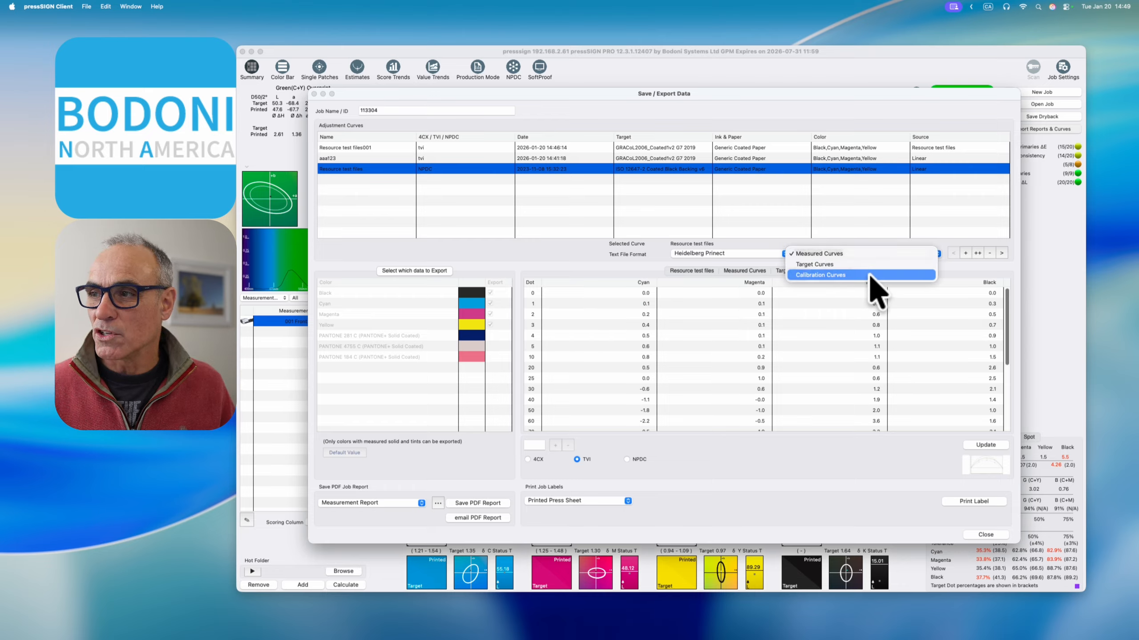
pyautogui.click(941, 279)
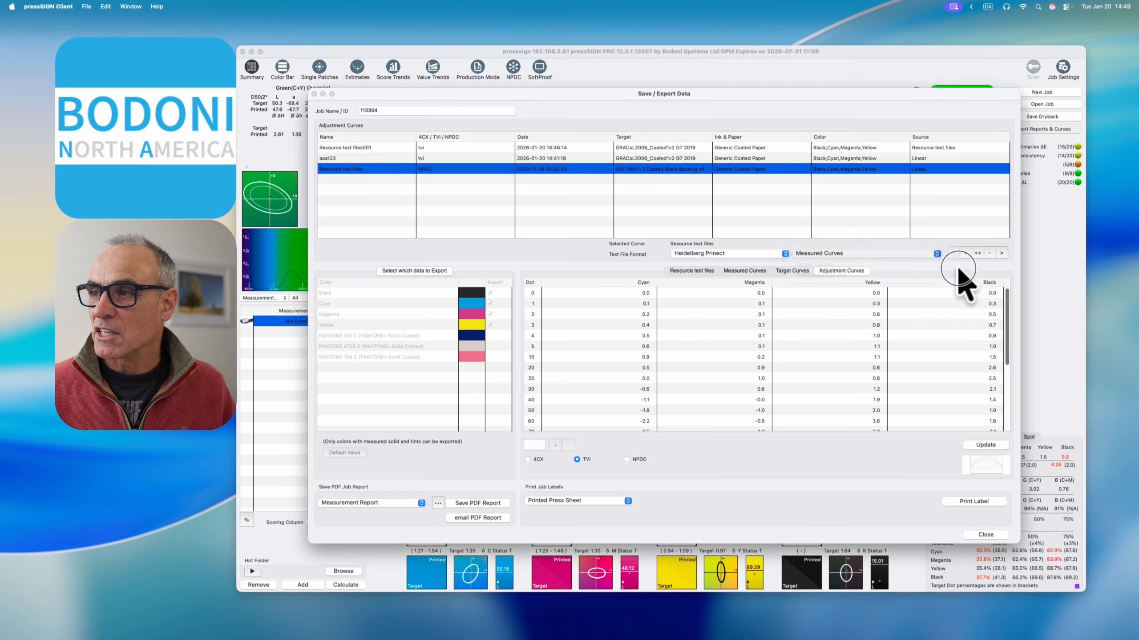
pyautogui.click(822, 255)
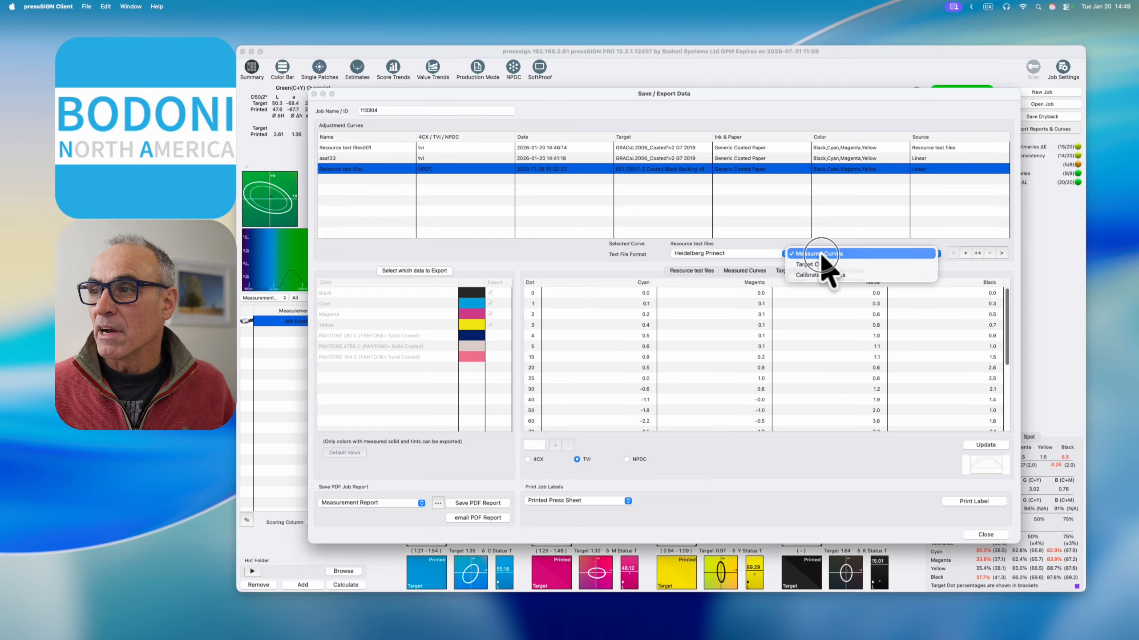
pyautogui.click(984, 269)
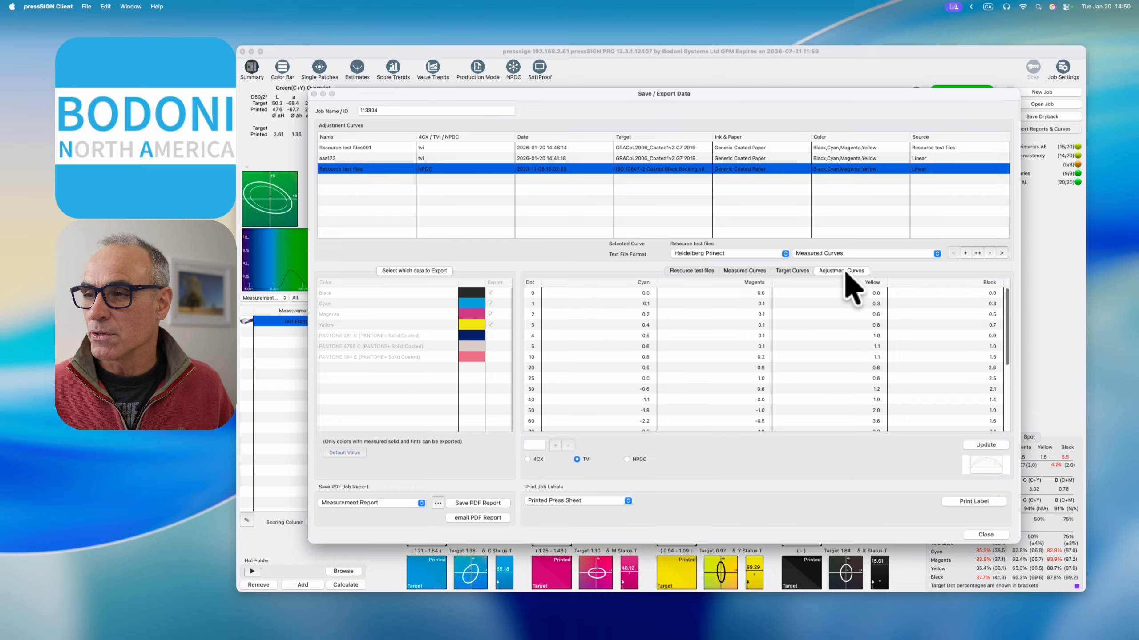
# Step: Go through the 4CX and TVI curve methods, then set the curve method to NPDC
pyautogui.click(529, 460)
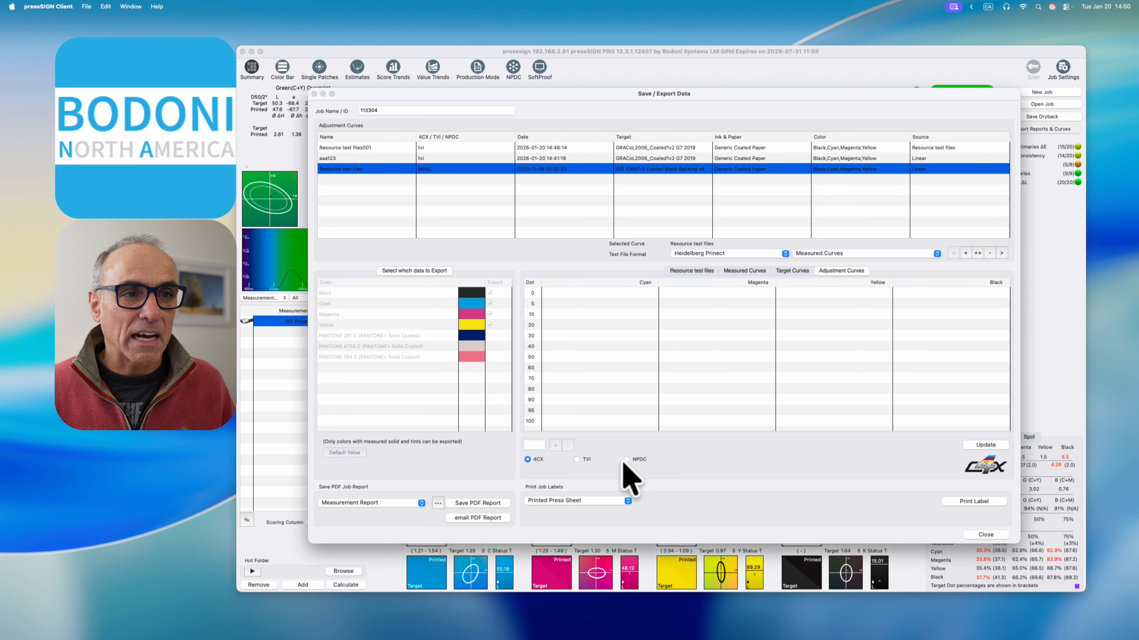
pyautogui.click(581, 461)
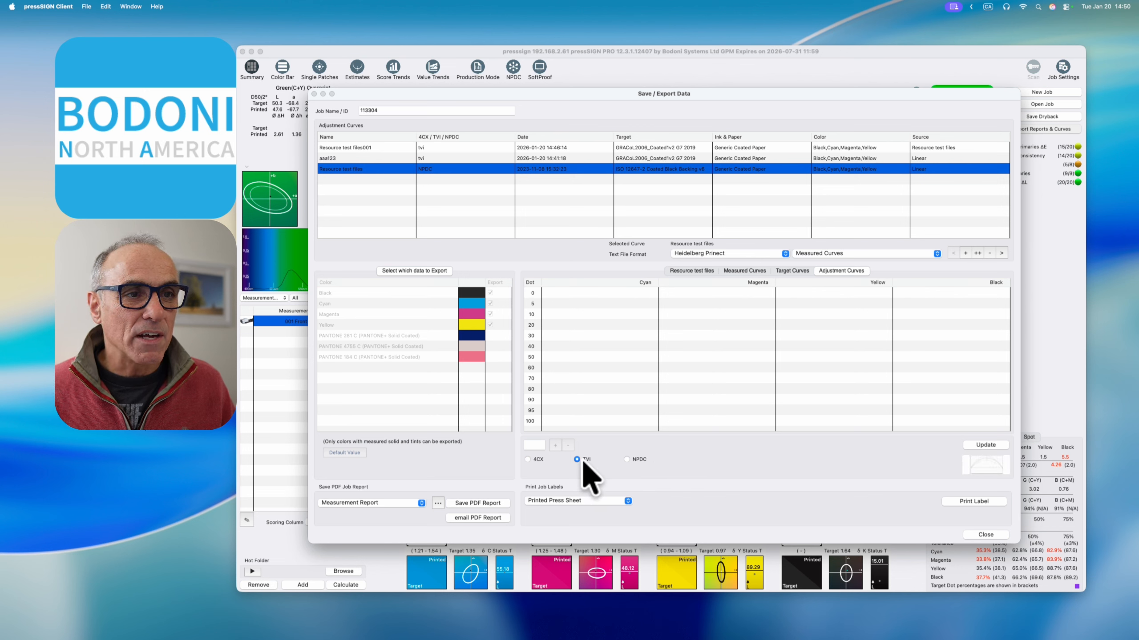
pyautogui.click(627, 460)
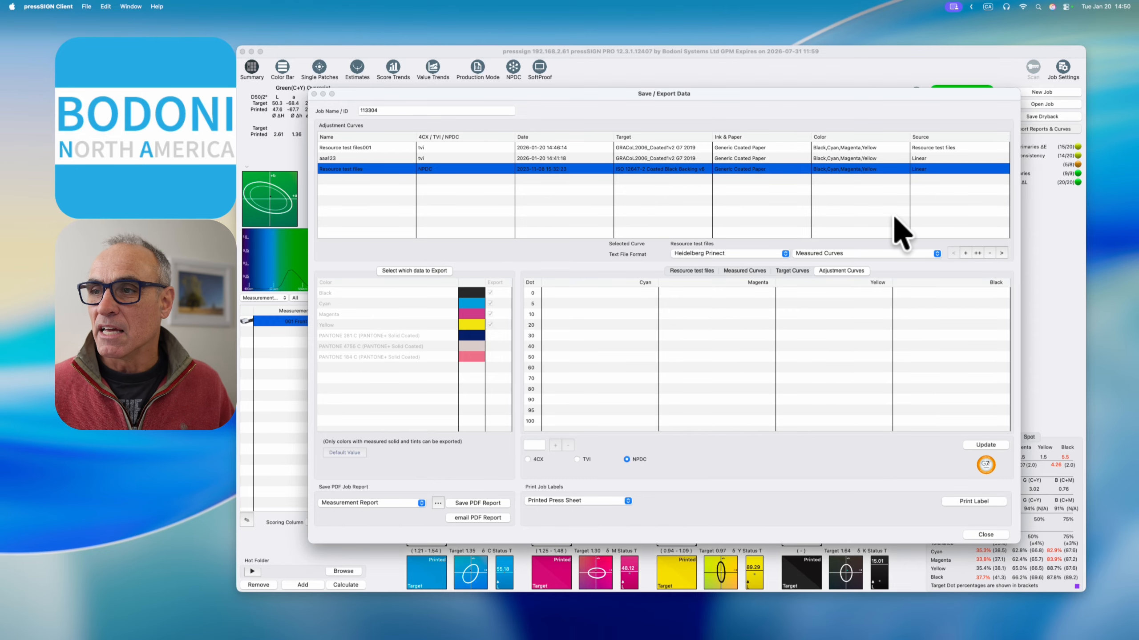
# Step: Clear the curve set selection, reposition the Save / Export Data window, and select the aaa123 curve set without renaming it
pyautogui.click(568, 207)
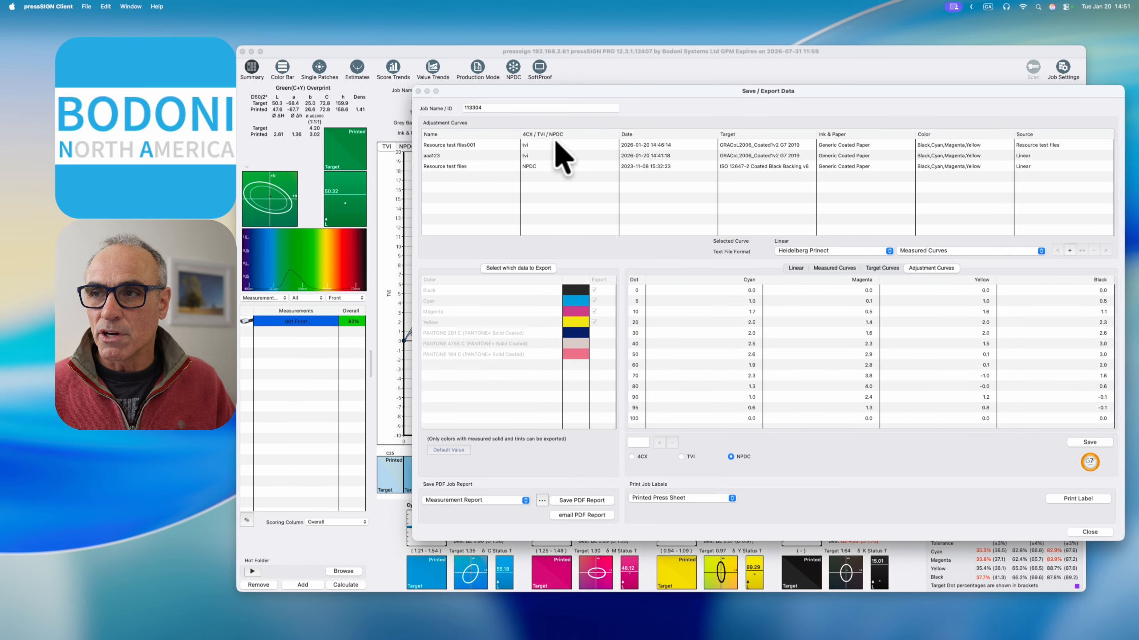
pyautogui.moveTo(589, 95); pyautogui.dragTo(468, 91)
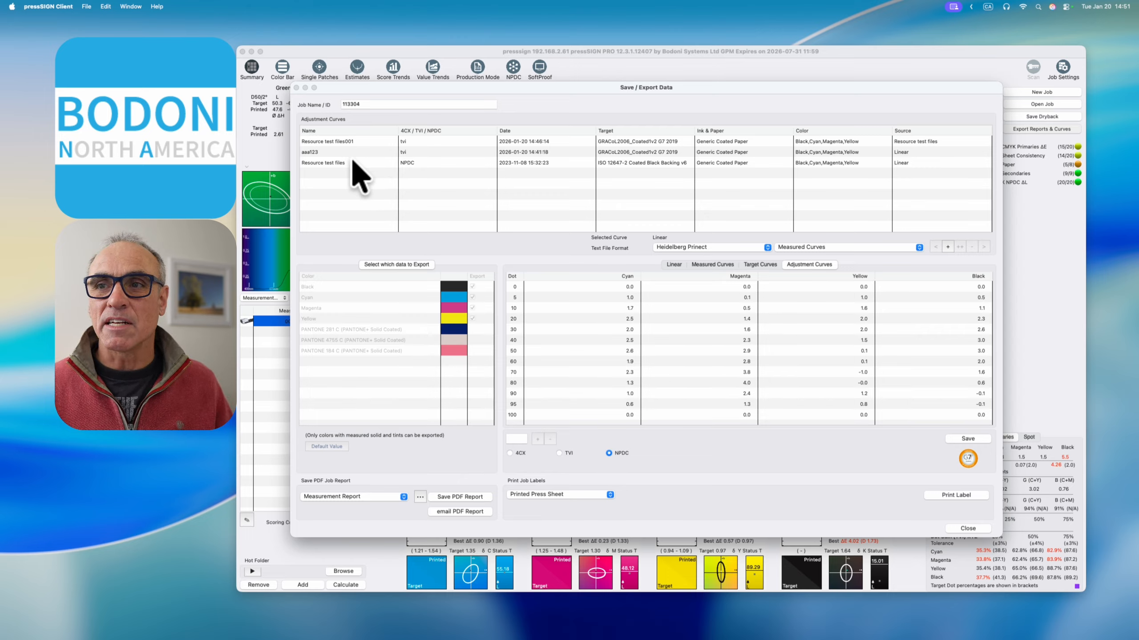
pyautogui.doubleClick(338, 152)
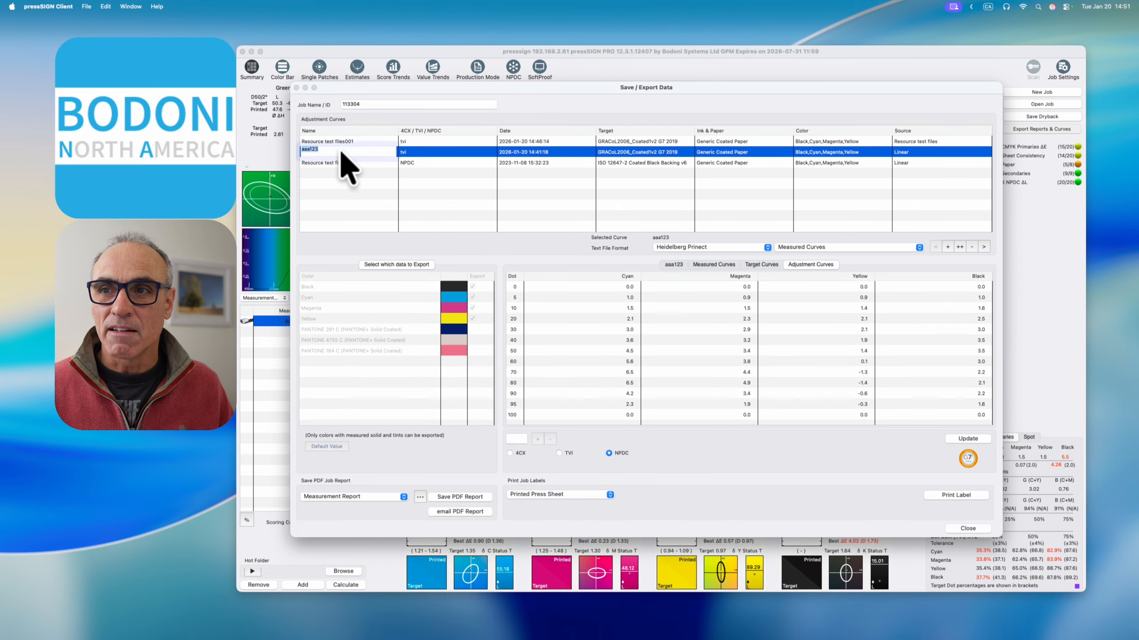
pyautogui.click(434, 152)
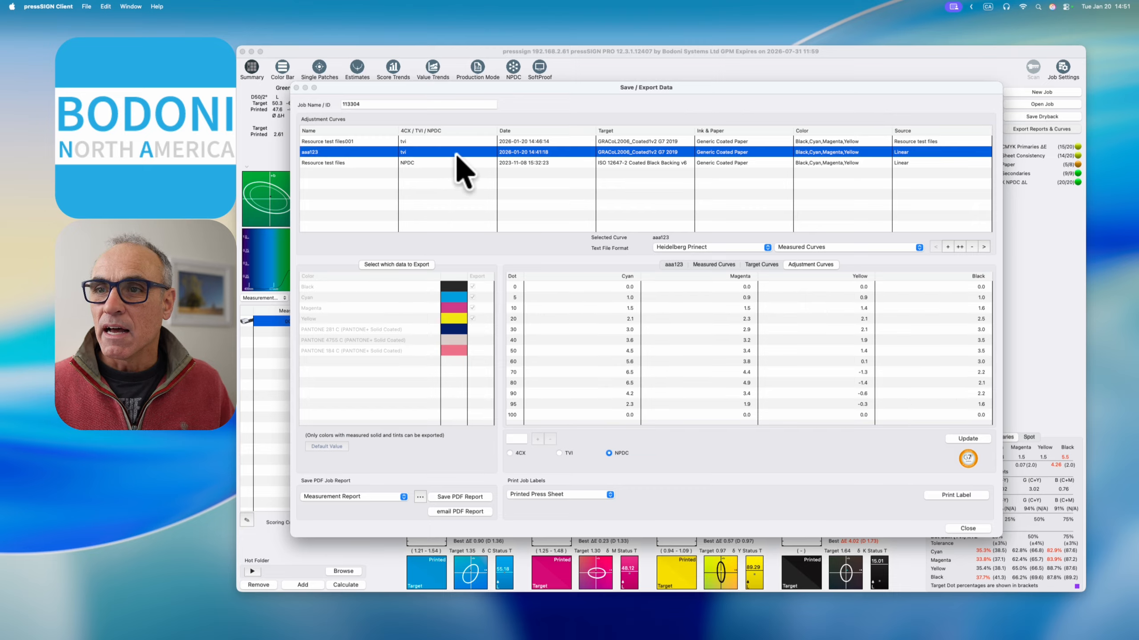